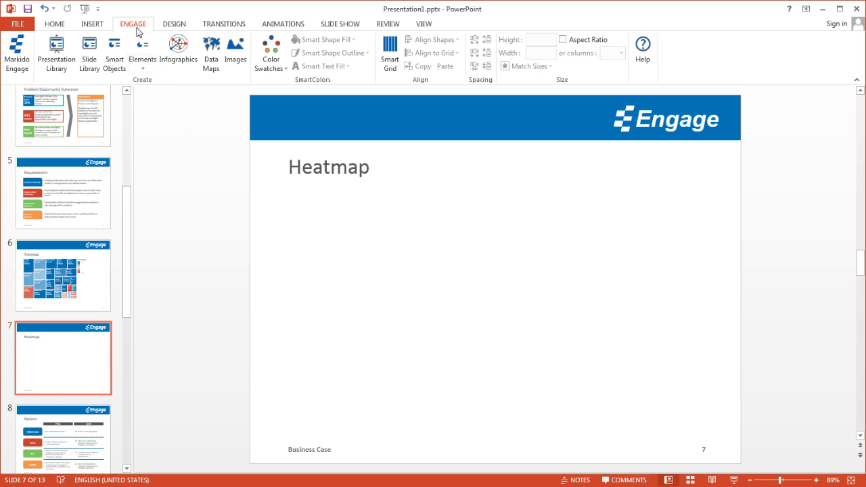
# Insert a Heatmap infographic on the Heatmap slide
pyautogui.click(176, 59)
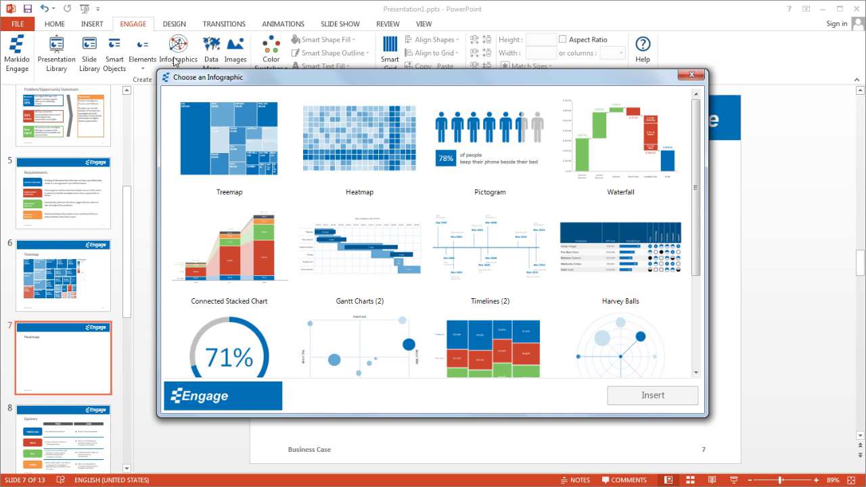
pyautogui.click(338, 138)
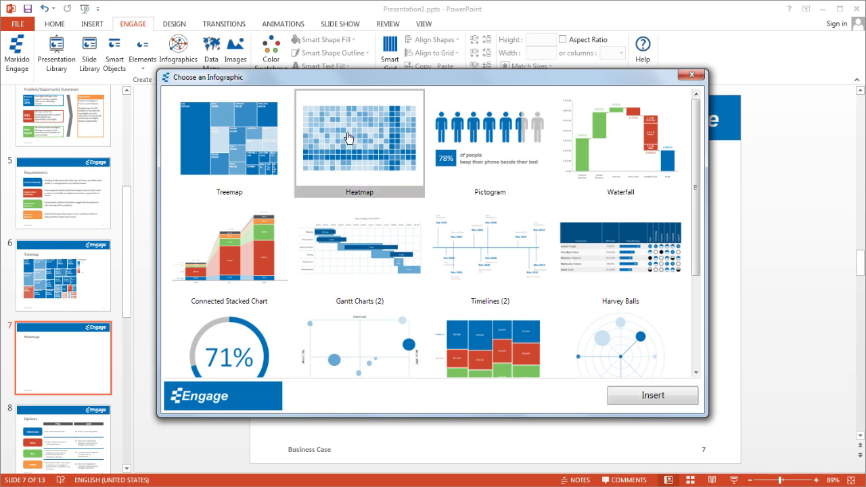
pyautogui.click(642, 394)
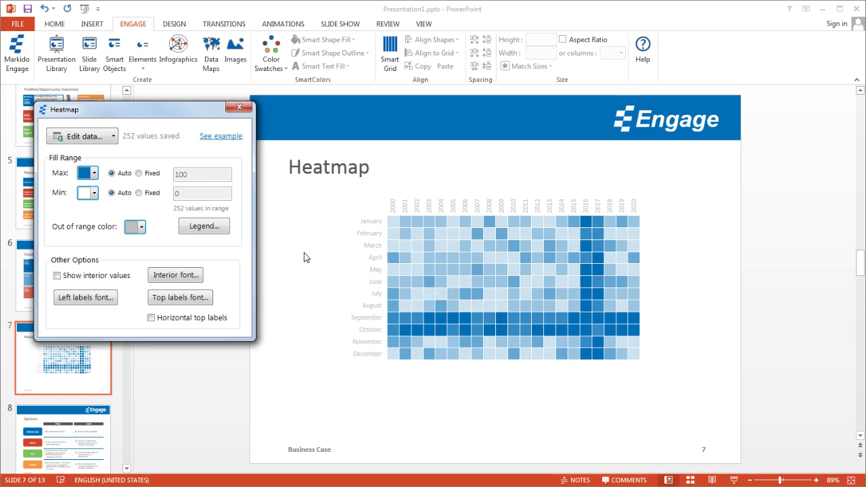
# Edit the heatmap data to set the May 2002 value to 250, and save the sheet
pyautogui.click(79, 138)
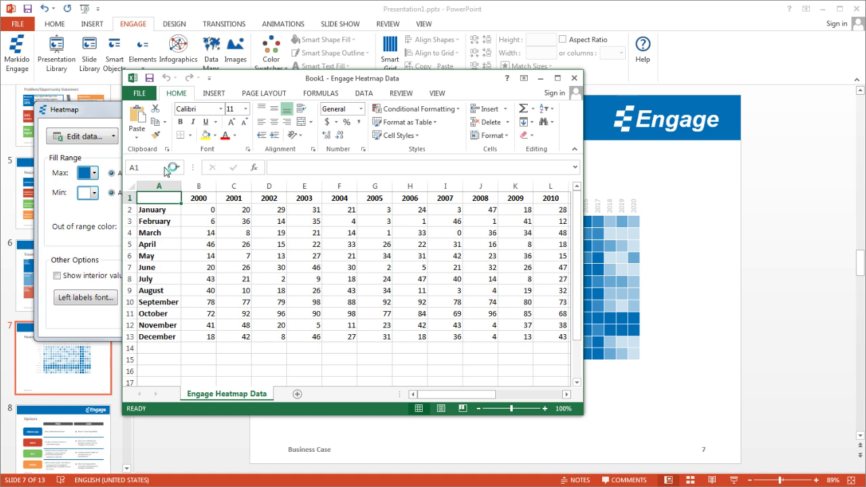
pyautogui.press('Right')
pyautogui.press('Right')
pyautogui.press('Right')
pyautogui.press('Down')
pyautogui.press('Down')
pyautogui.press('Down')
pyautogui.press('Down')
pyautogui.press('Down')
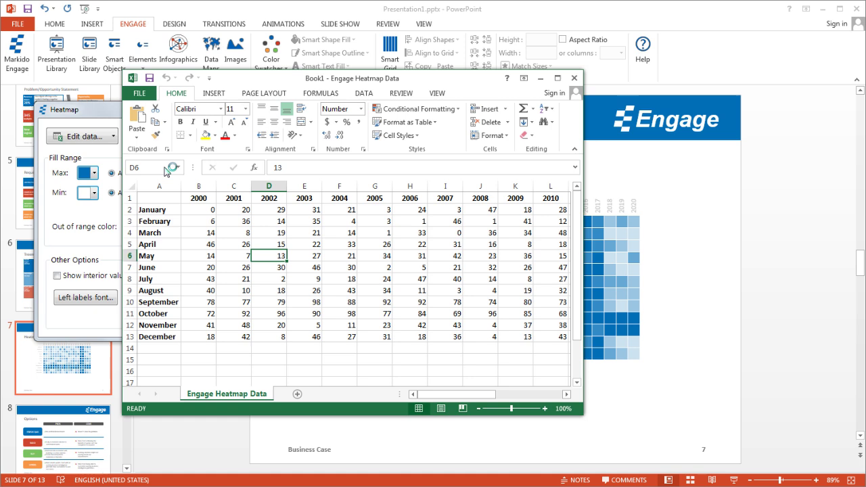
pyautogui.press('BackSpace')
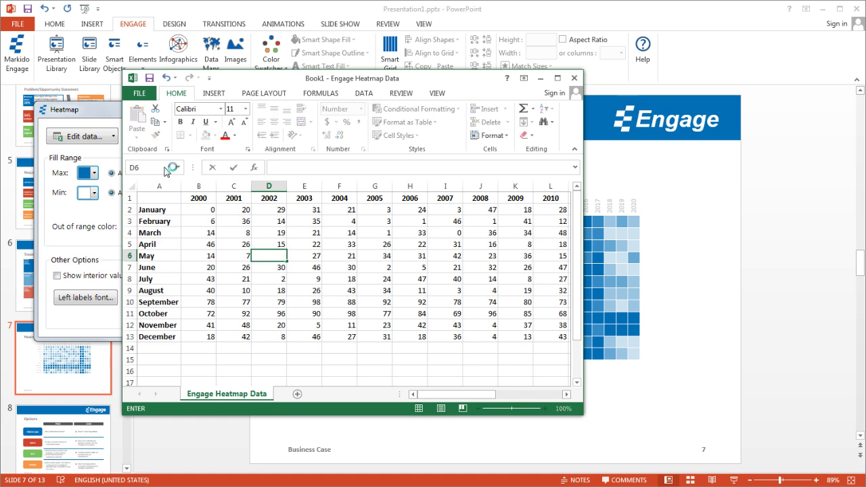
pyautogui.write('250')
pyautogui.press('Return')
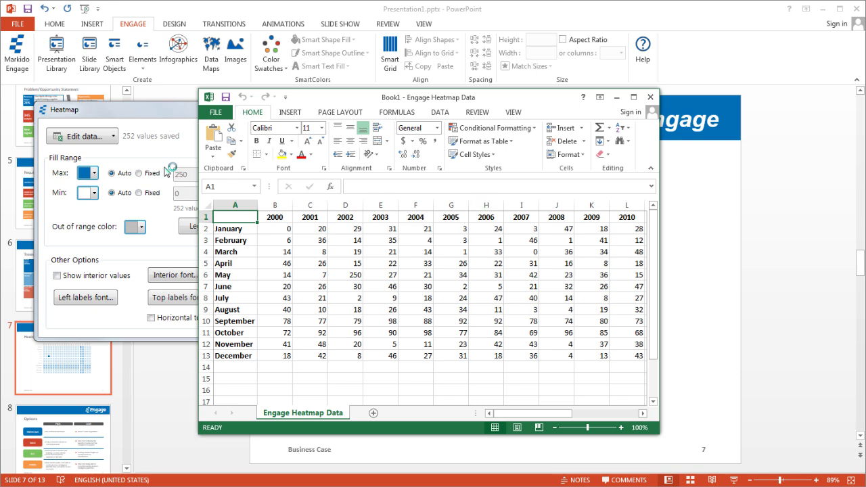
pyautogui.hotkey('ctrl', 's')
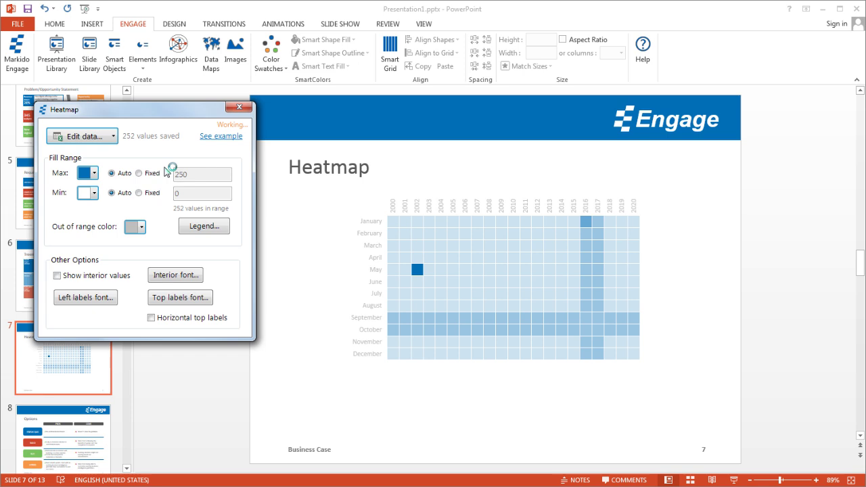
# Import the heatmap data from the Excel file Heatmap.xlsx in the Demo folder
pyautogui.hotkey('alt', 'Down')
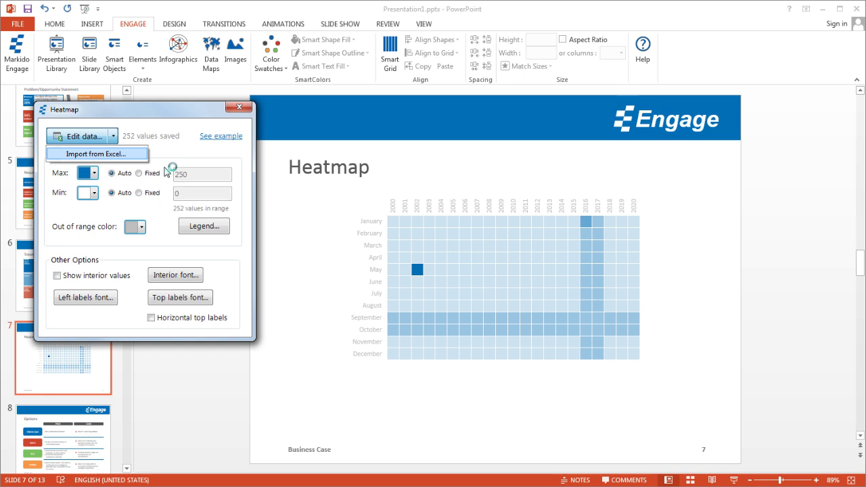
pyautogui.press('Down')
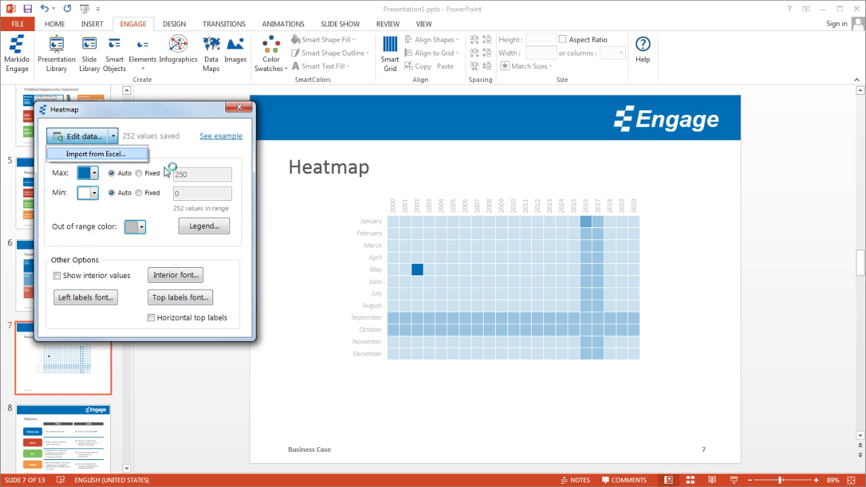
pyautogui.press('Return')
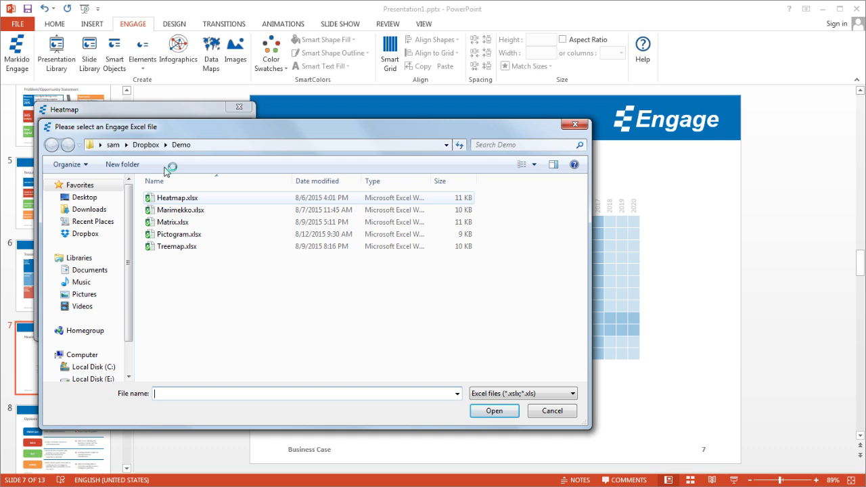
pyautogui.press('Up')
pyautogui.press('Return')
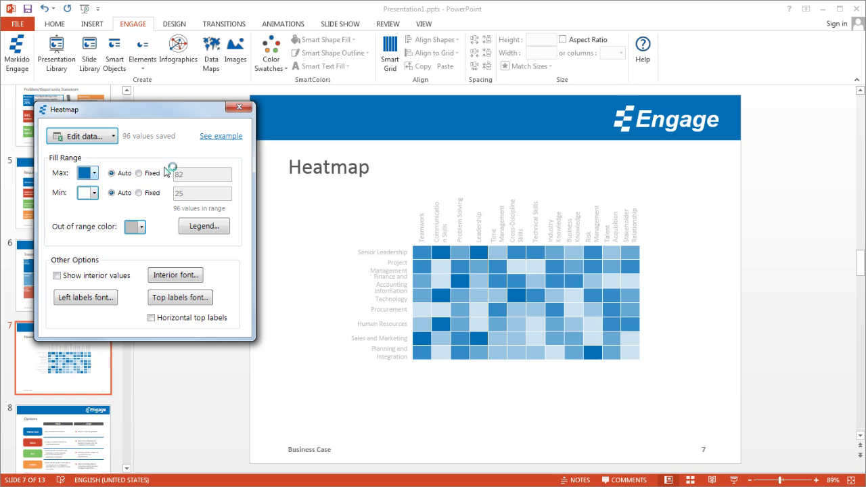
# Set the heatmap's minimum fill color to the SmartColors orange and close the data sheet
pyautogui.hotkey('alt', 'Down')
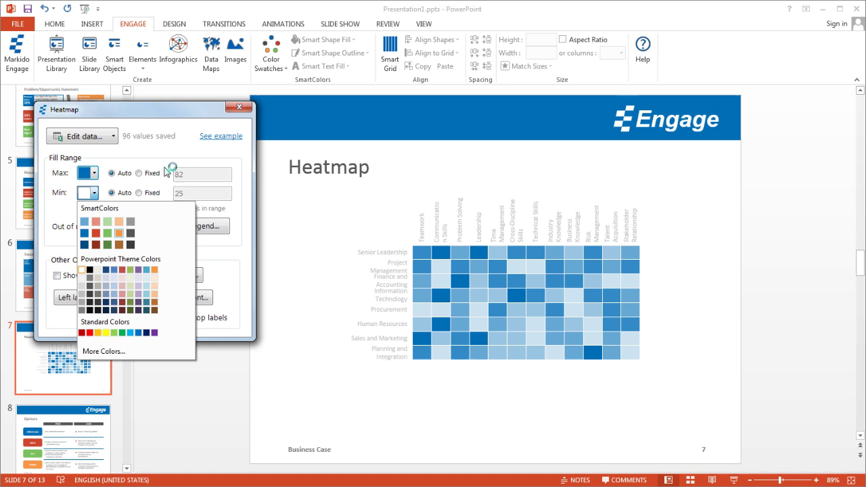
pyautogui.press('Return')
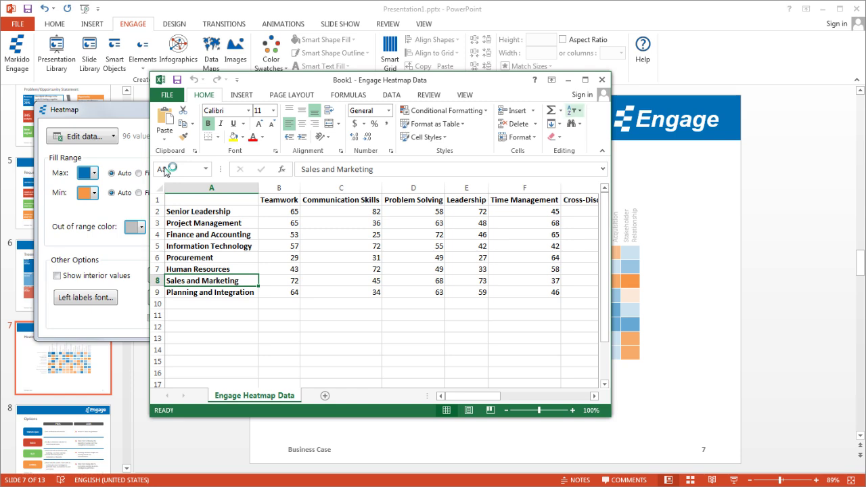
pyautogui.click(601, 79)
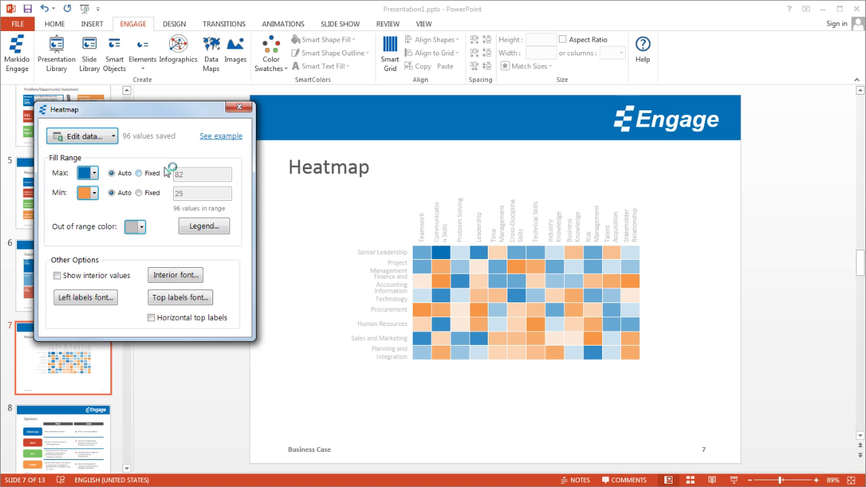
# Fix the fill range maximum at 75 and choose a darker grey as the out-of-range color
pyautogui.click(151, 173)
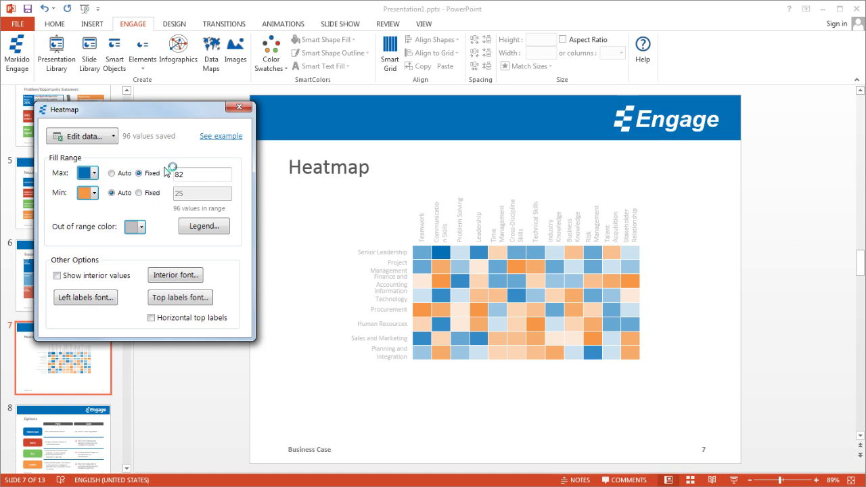
pyautogui.press('Tab')
pyautogui.write('75')
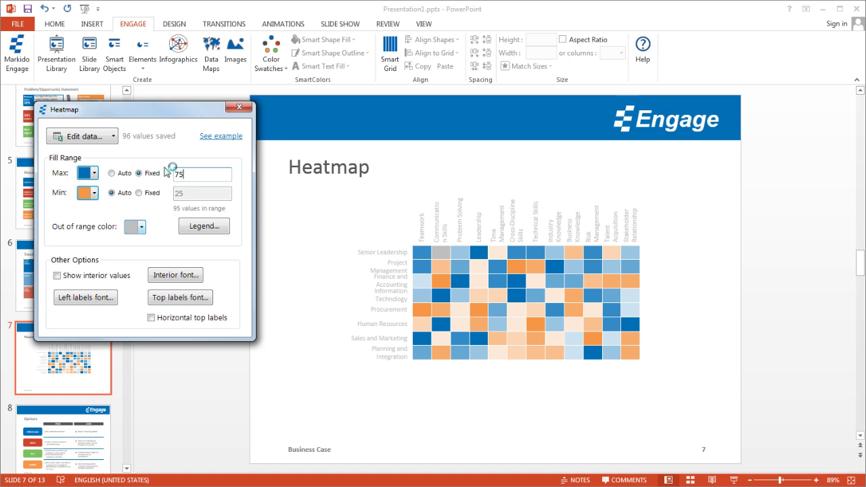
pyautogui.hotkey('alt', 'Down')
pyautogui.press('Left')
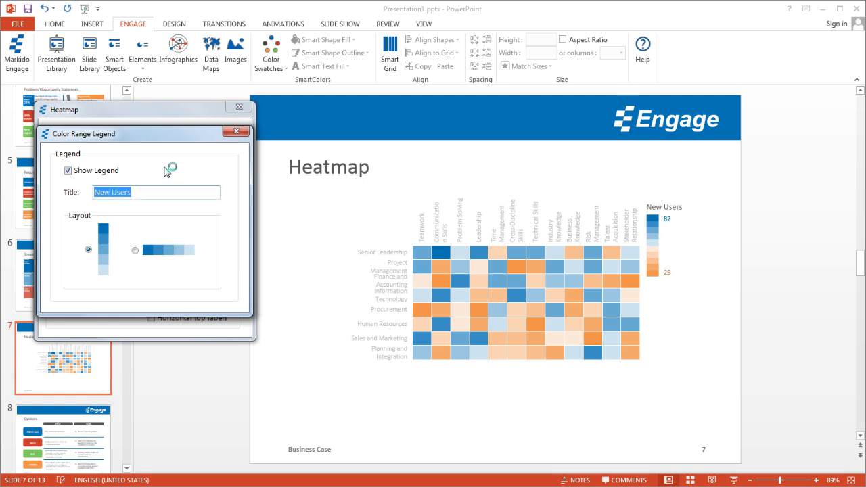
# Set the color range legend's title to "Scores" and turn off the legend
pyautogui.write('Score')
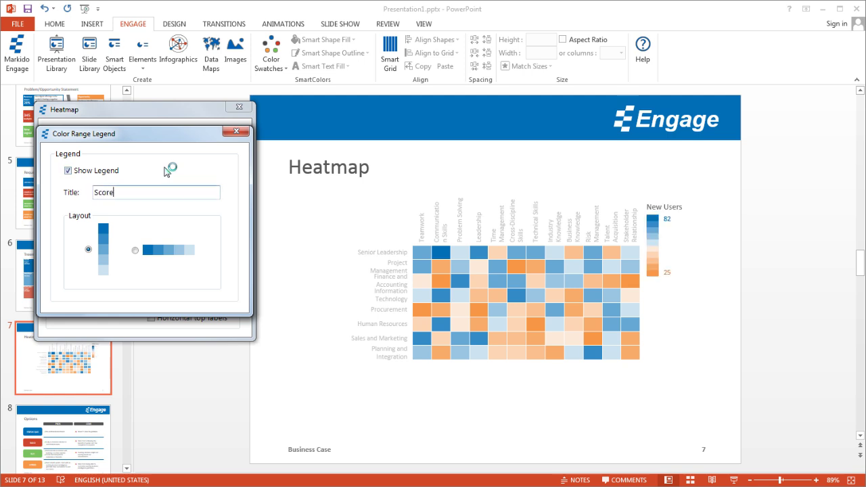
pyautogui.write('s')
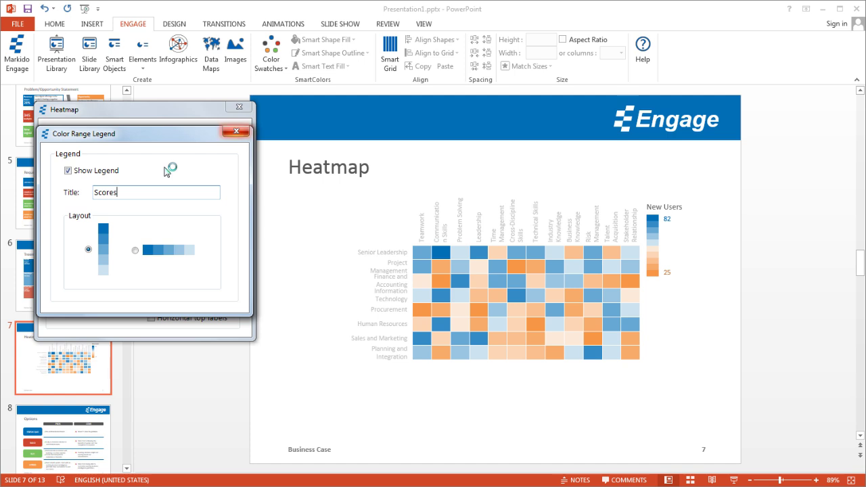
pyautogui.press('Return')
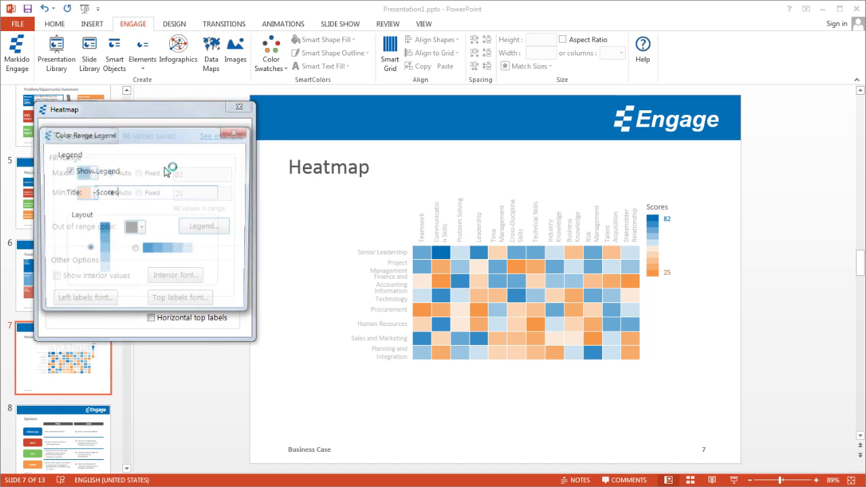
pyautogui.press('Return')
pyautogui.click(165, 172)
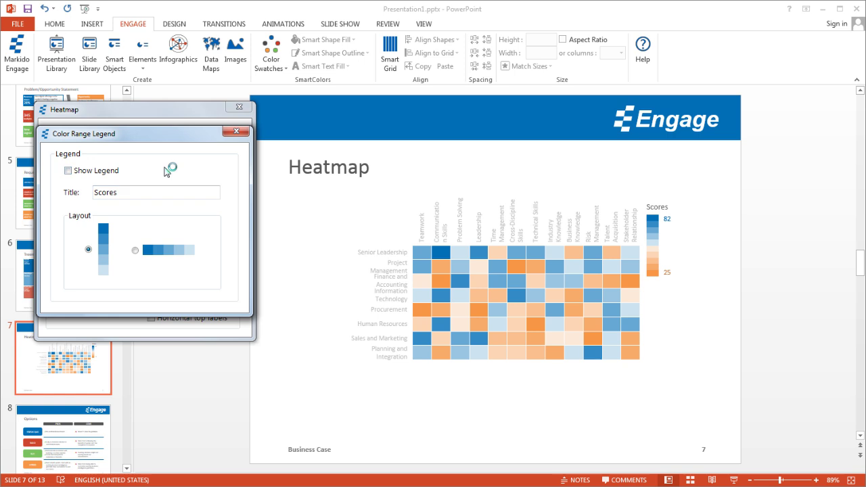
# Set the left labels' font to dark grey, size 11
pyautogui.press('Return')
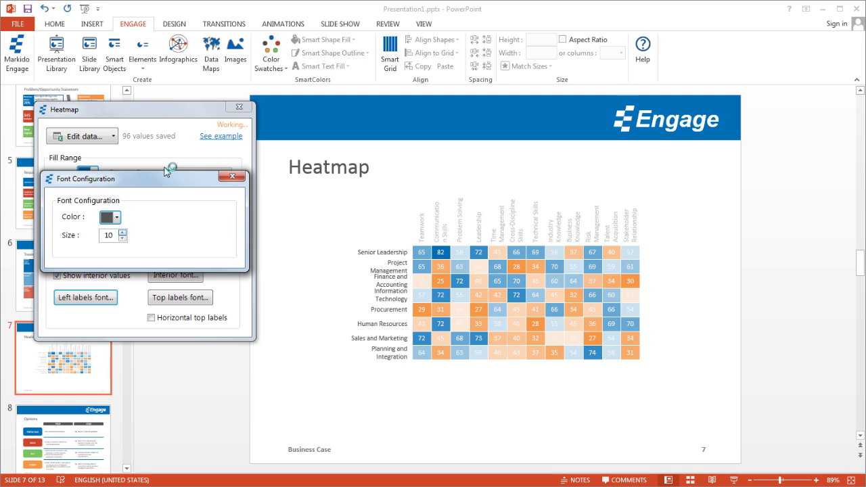
pyautogui.press('Up')
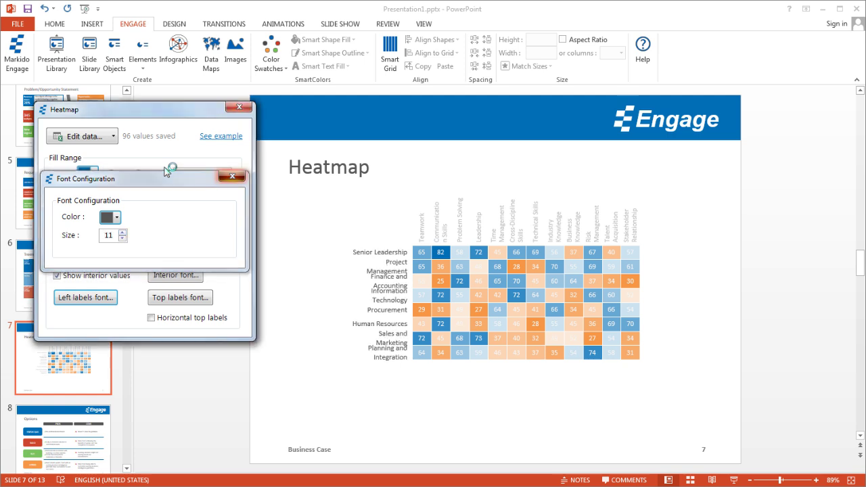
pyautogui.press('Escape')
# Set the top labels' font to dark grey, size 11
pyautogui.press('Tab')
pyautogui.press('Return')
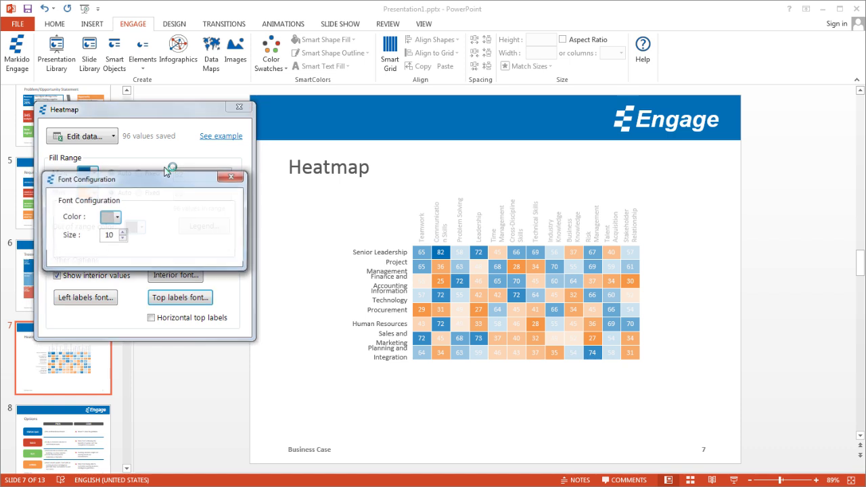
pyautogui.hotkey('alt', 'Down')
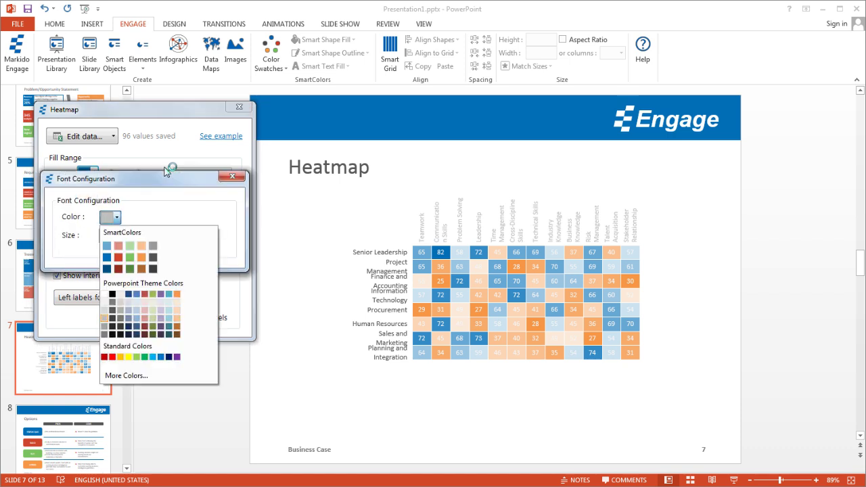
pyautogui.press('Down')
pyautogui.press('Down')
pyautogui.press('Right')
pyautogui.press('Up')
pyautogui.press('Right')
pyautogui.press('Right')
pyautogui.press('Return')
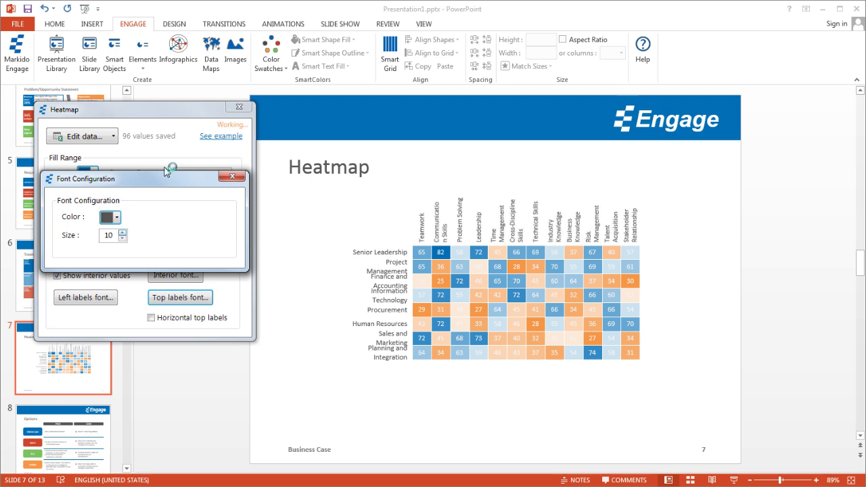
pyautogui.press('Up')
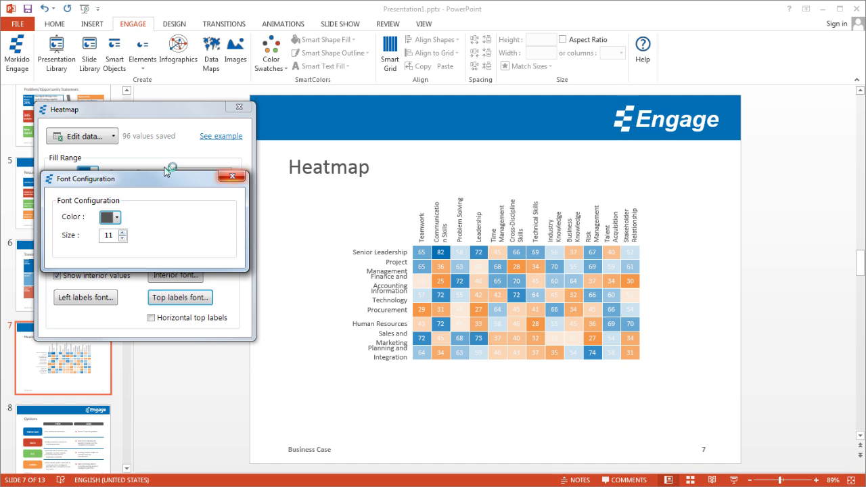
pyautogui.press('Return')
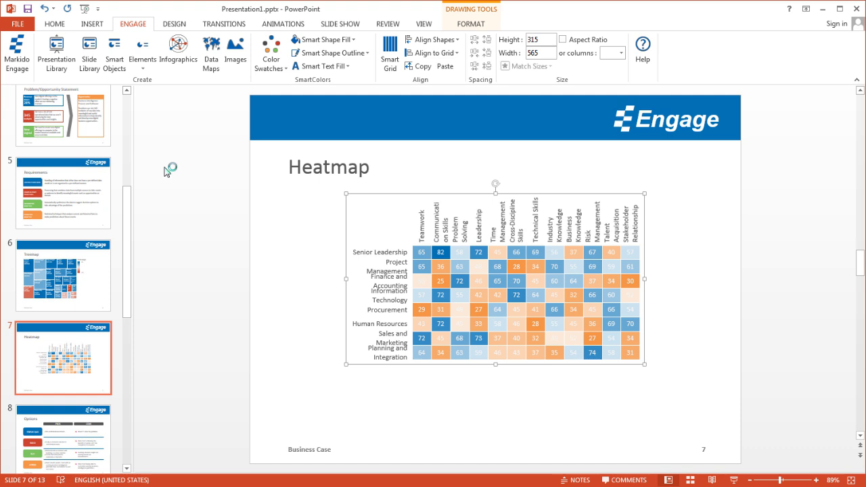
# Align the heatmap to grid column 1 and display the Smart Grid
pyautogui.click(431, 53)
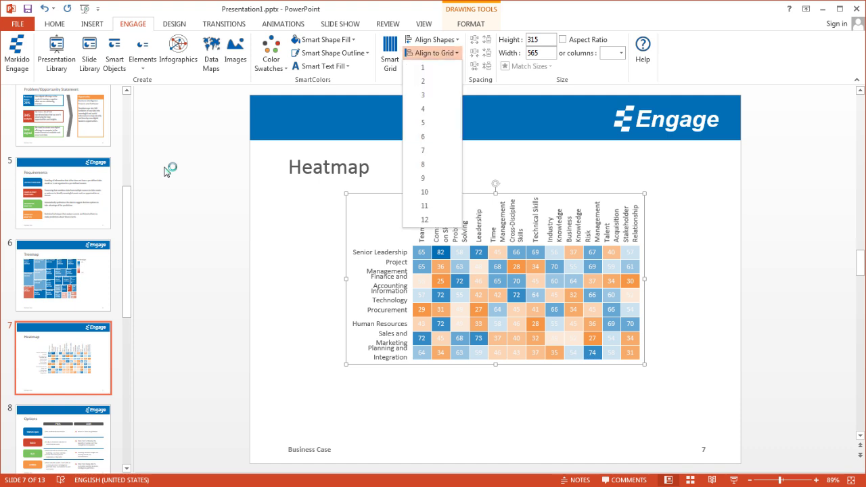
pyautogui.click(423, 67)
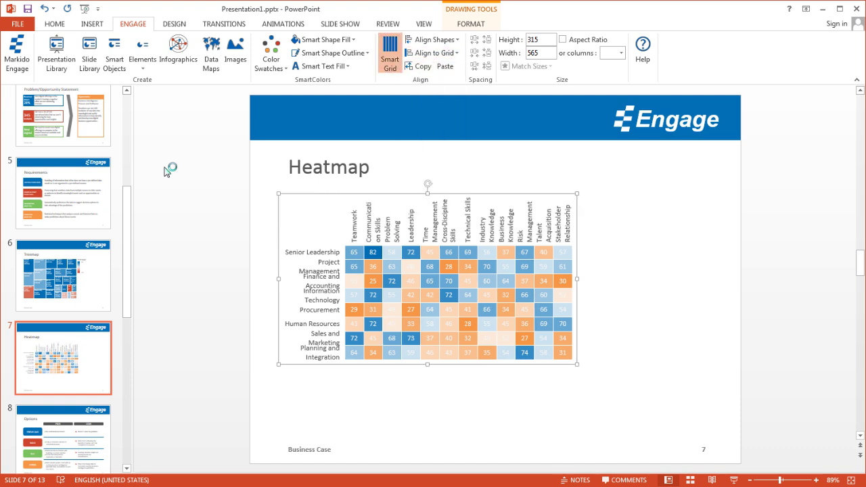
pyautogui.click(391, 55)
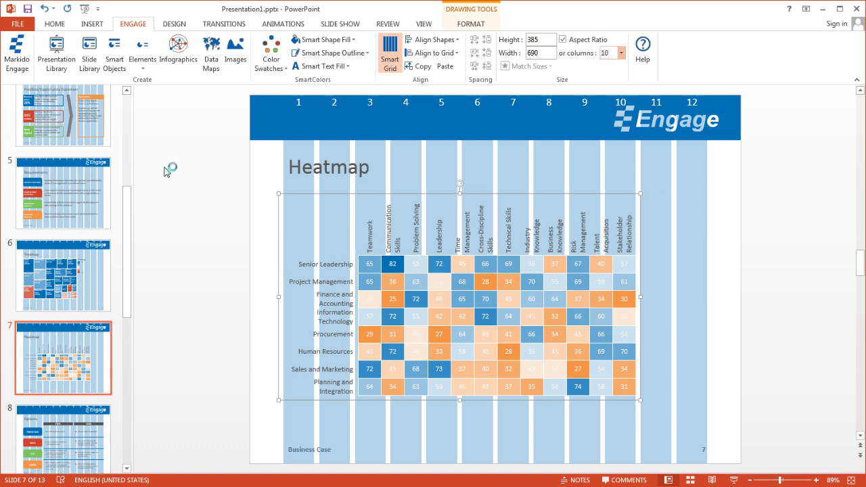
# Resize the heatmap to a width of 8 grid columns with its aspect ratio locked
pyautogui.hotkey('alt', 'Down')
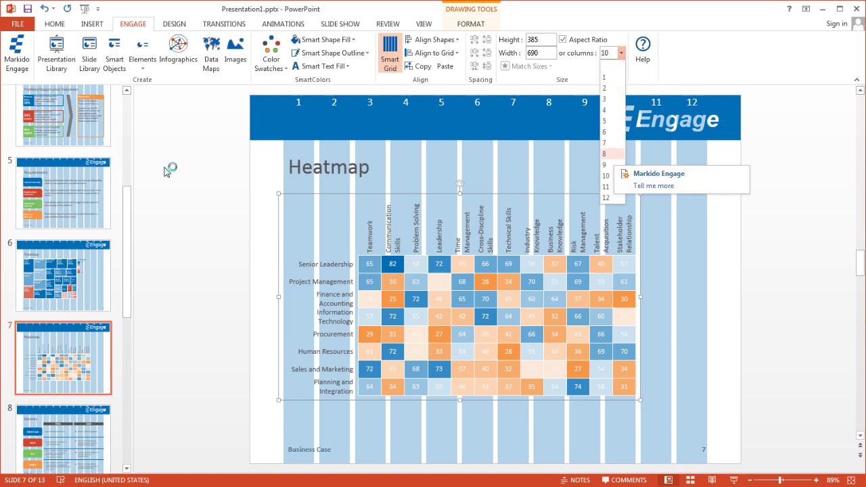
pyautogui.press('Return')
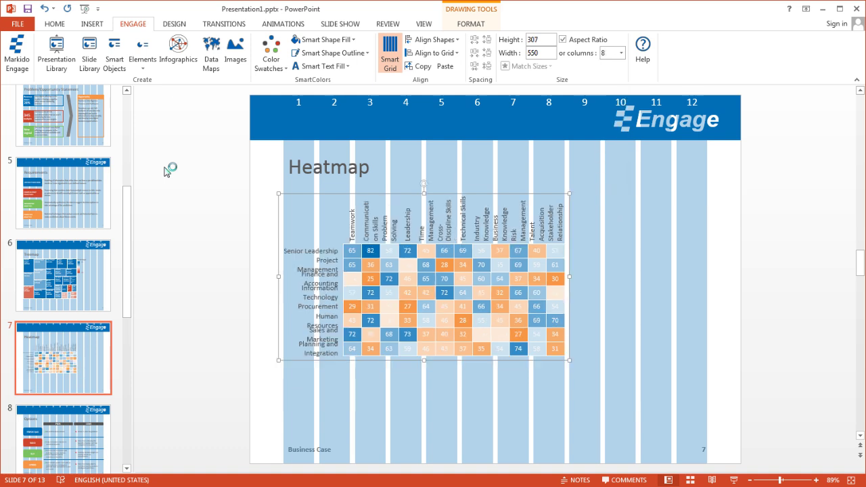